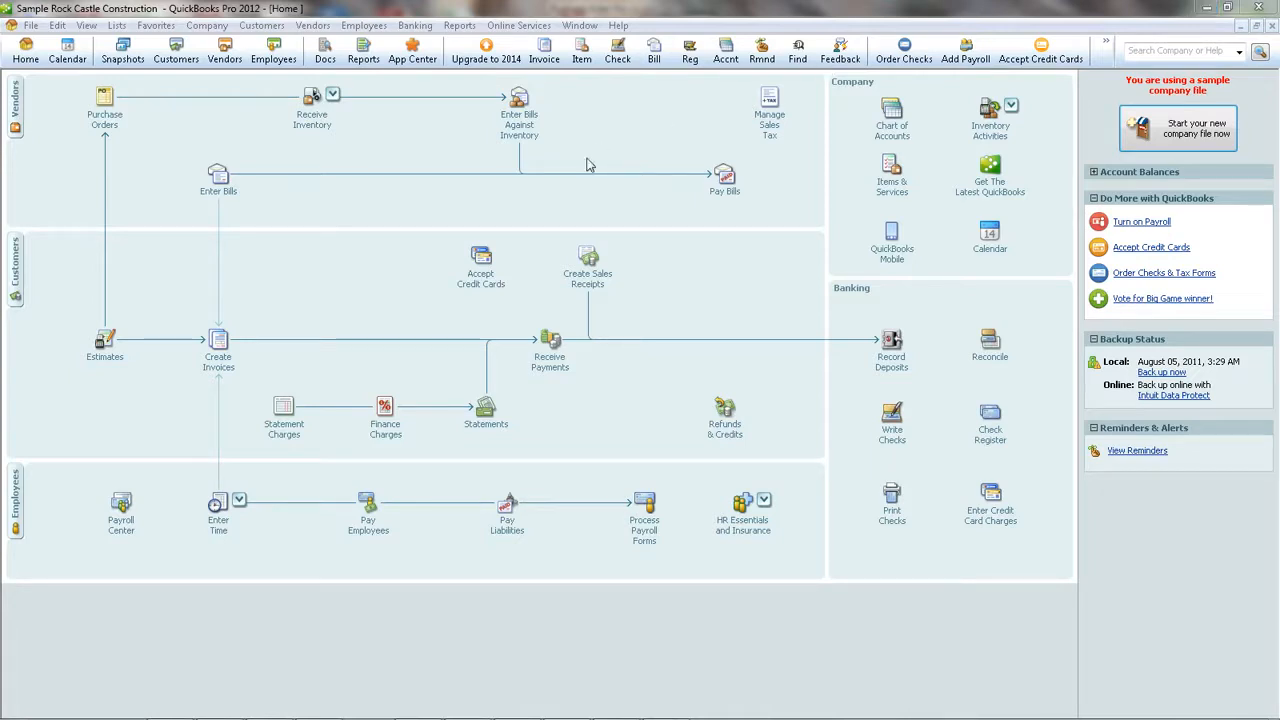
Step: Switch to Purchase Order Pro and connect it to the sample QuickBooks company file
click(1208, 8)
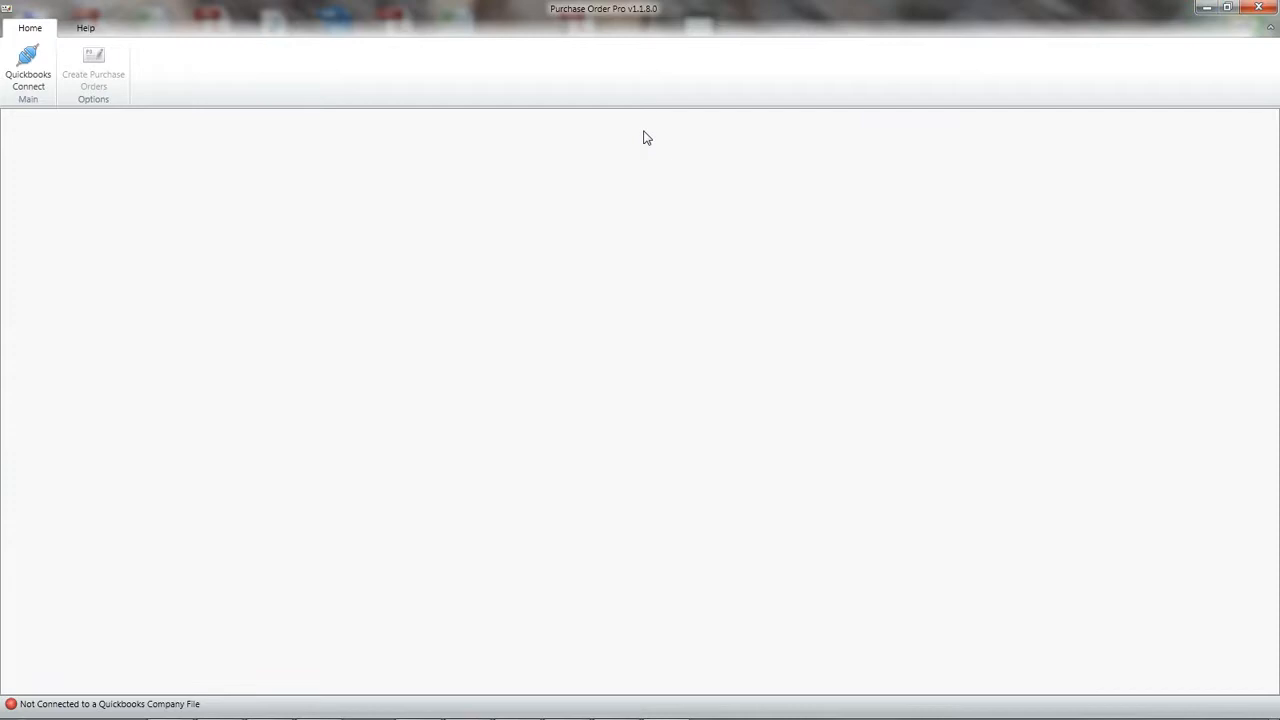
click(27, 58)
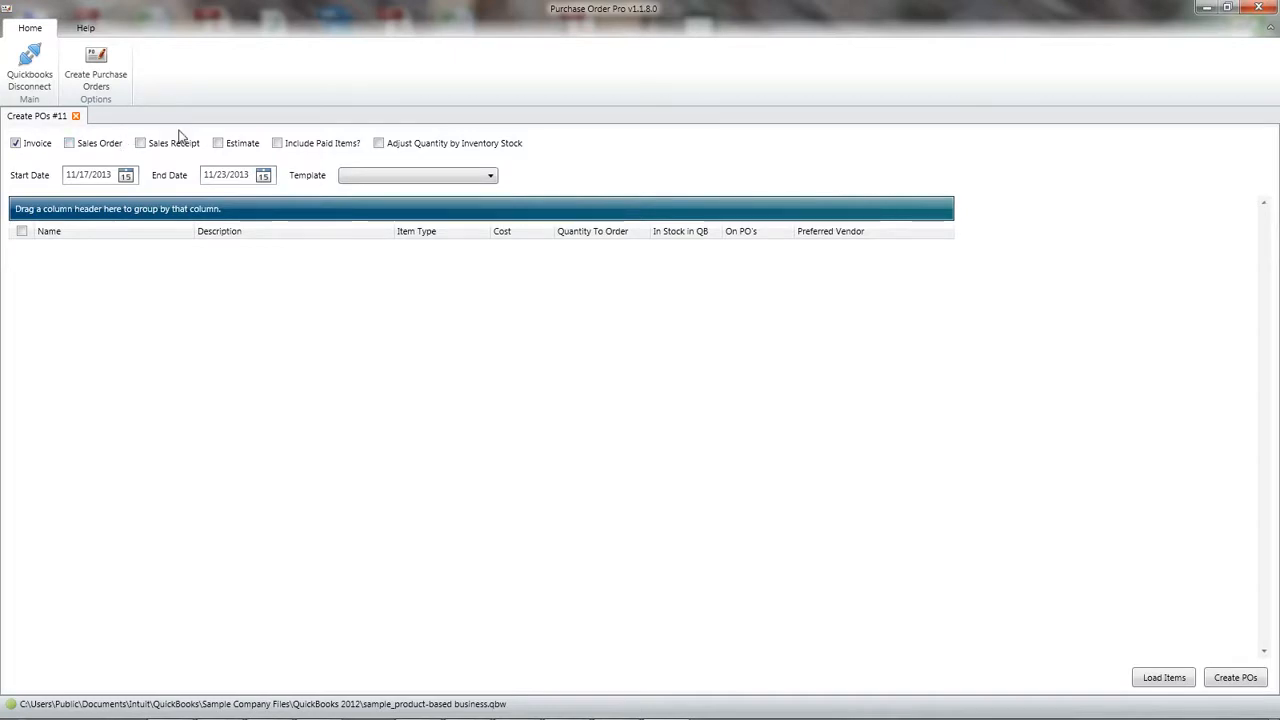
Step: Choose Invoice and Sales Order as the transaction types to build the purchase orders from
click(20, 146)
click(69, 144)
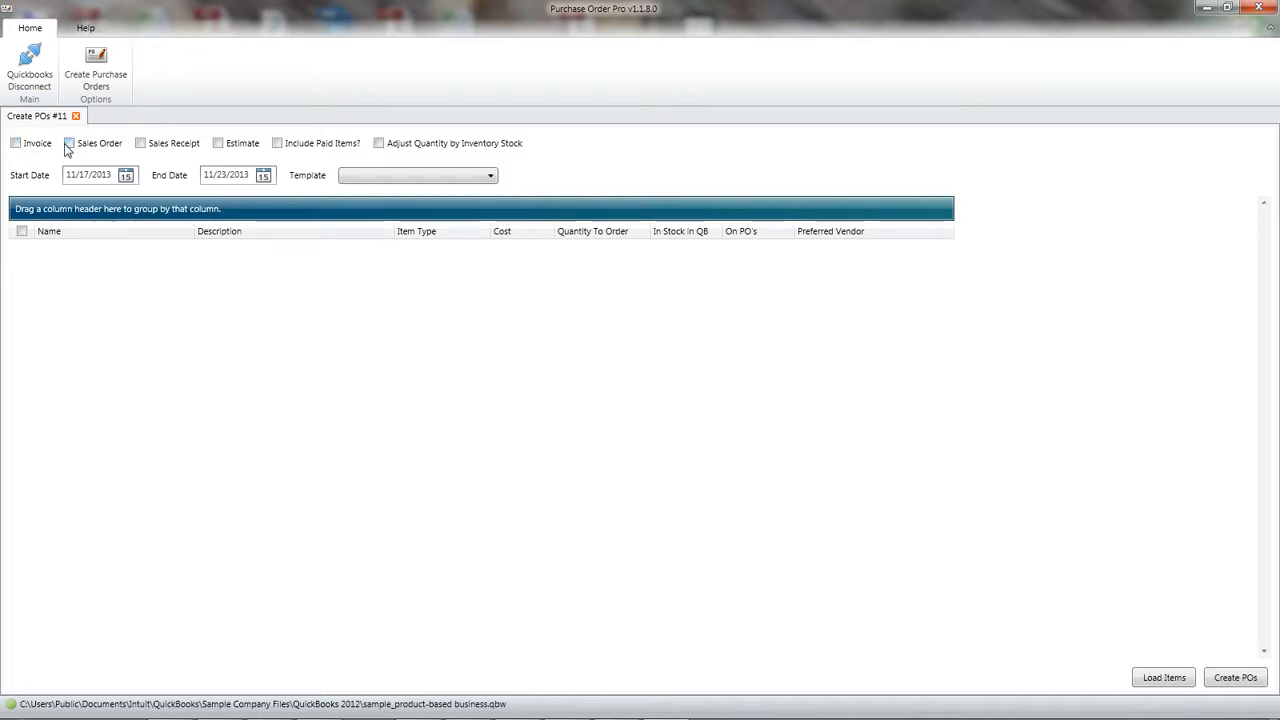
click(141, 144)
click(16, 144)
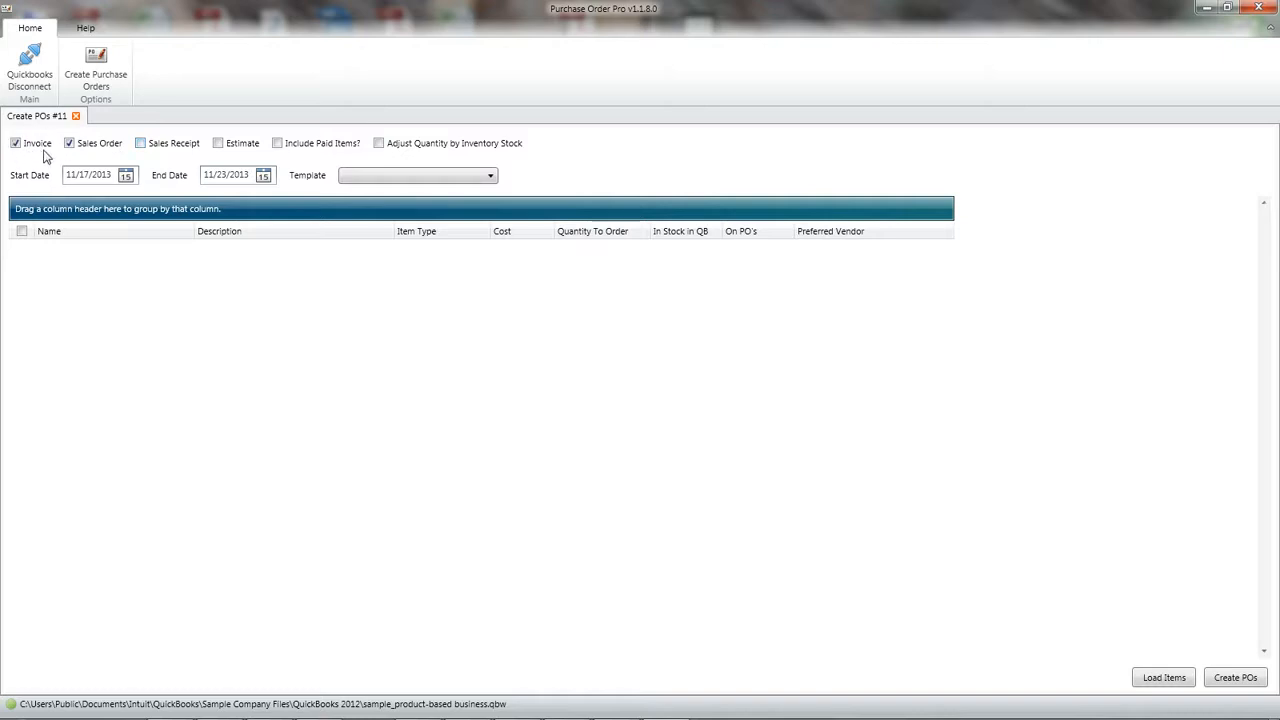
Step: Check the start and end date pickers and load the items for 11/17/2013 to 11/23/2013
click(126, 177)
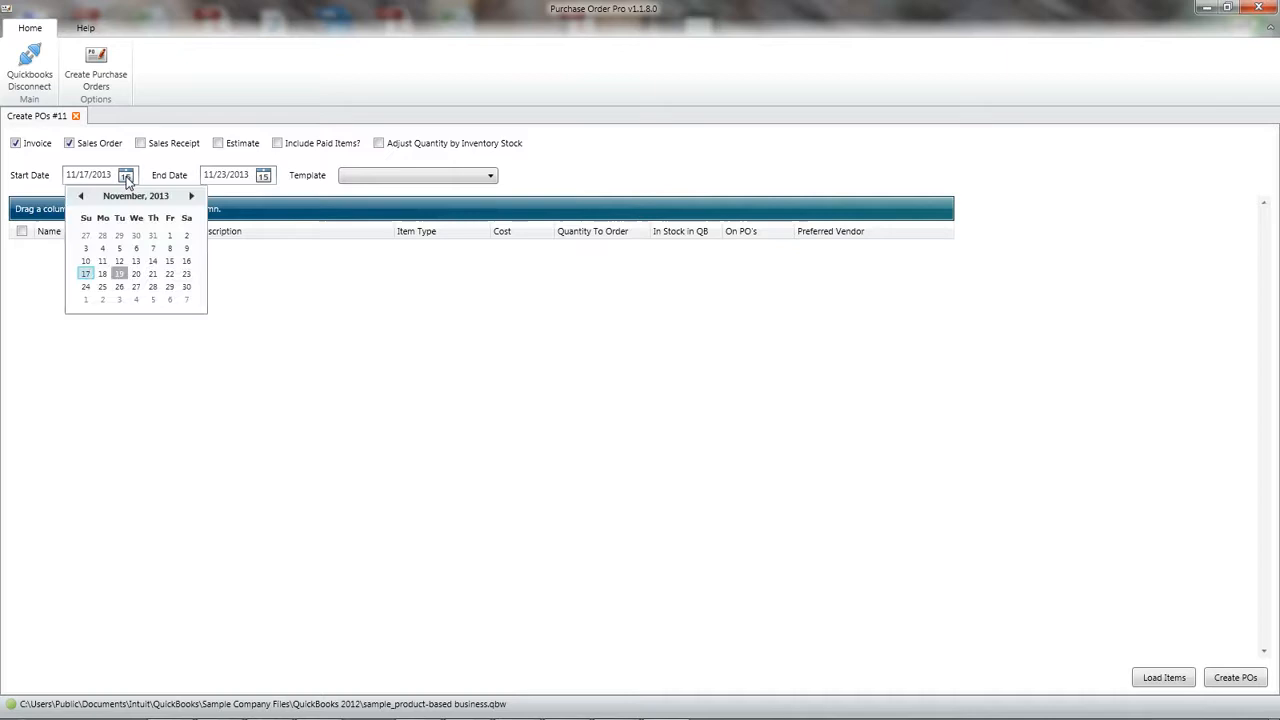
click(264, 177)
click(264, 177)
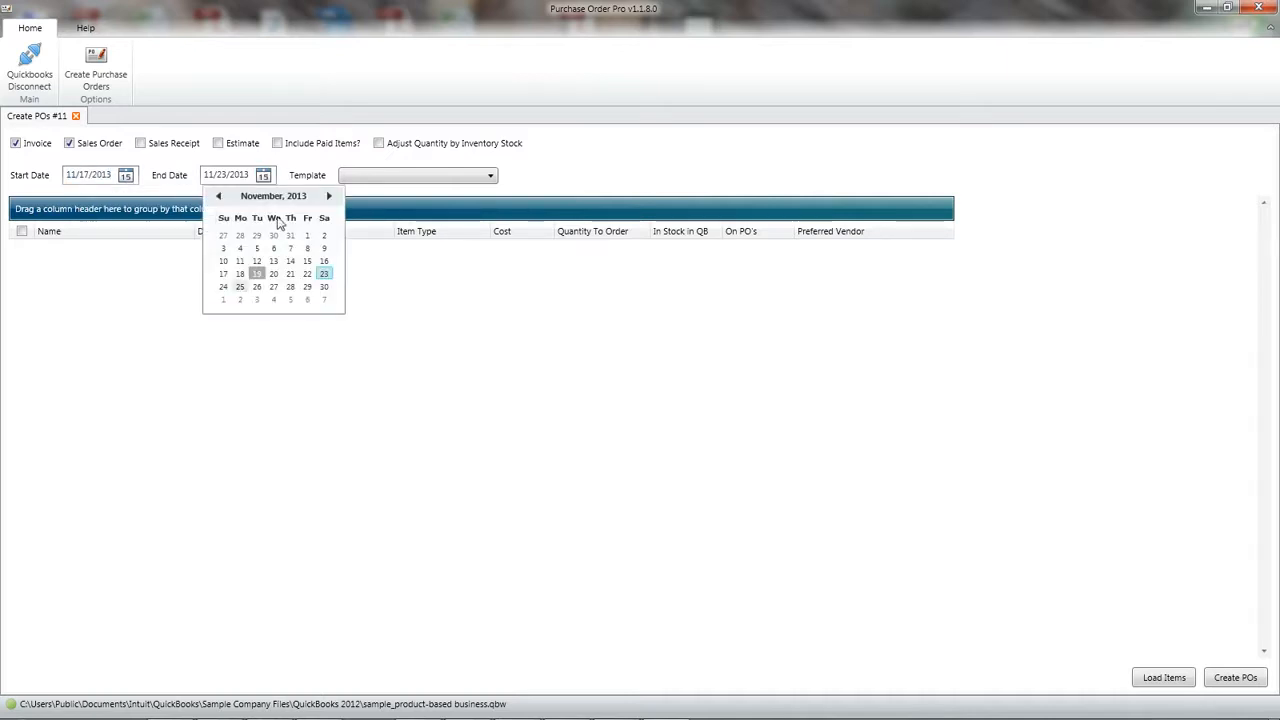
click(264, 177)
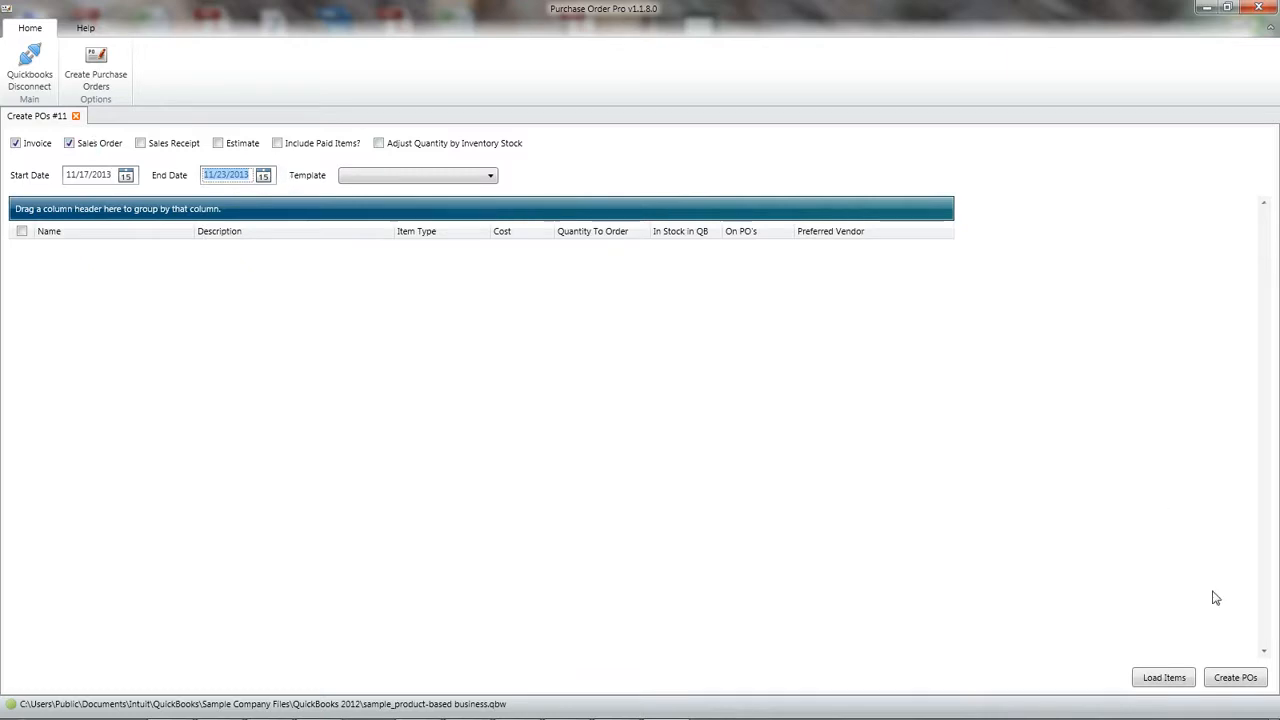
click(1180, 679)
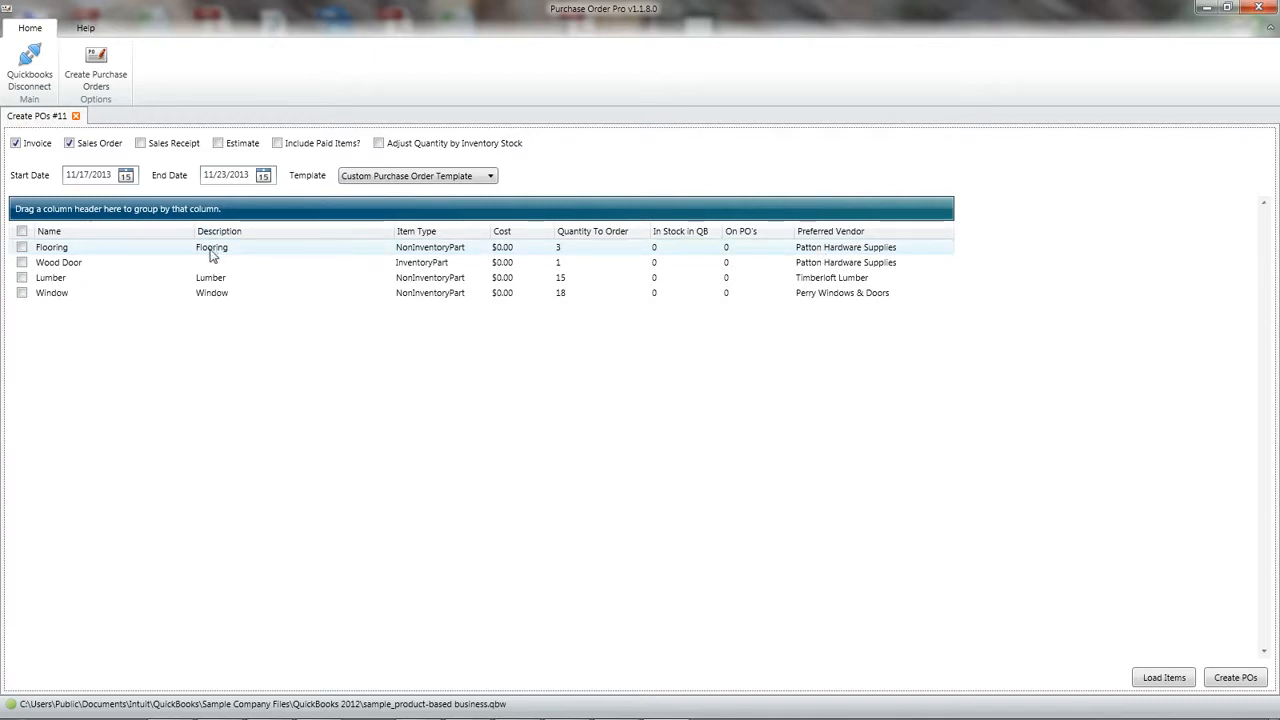
Step: Change the description of the Flooring item to "Wood Floor- Brown"
click(278, 251)
click(278, 250)
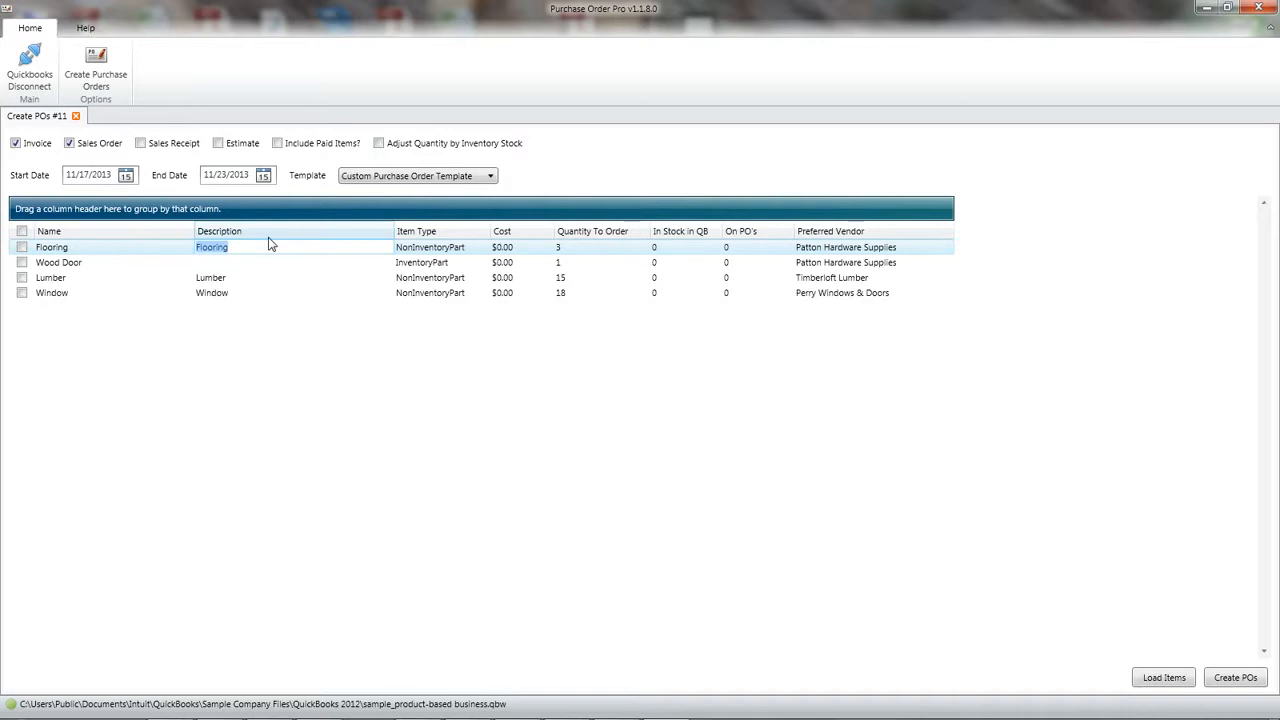
text(Wood Floor - Brown)
Step: Enter "Pella Wood Door" as the description of the Wood Door item
click(268, 262)
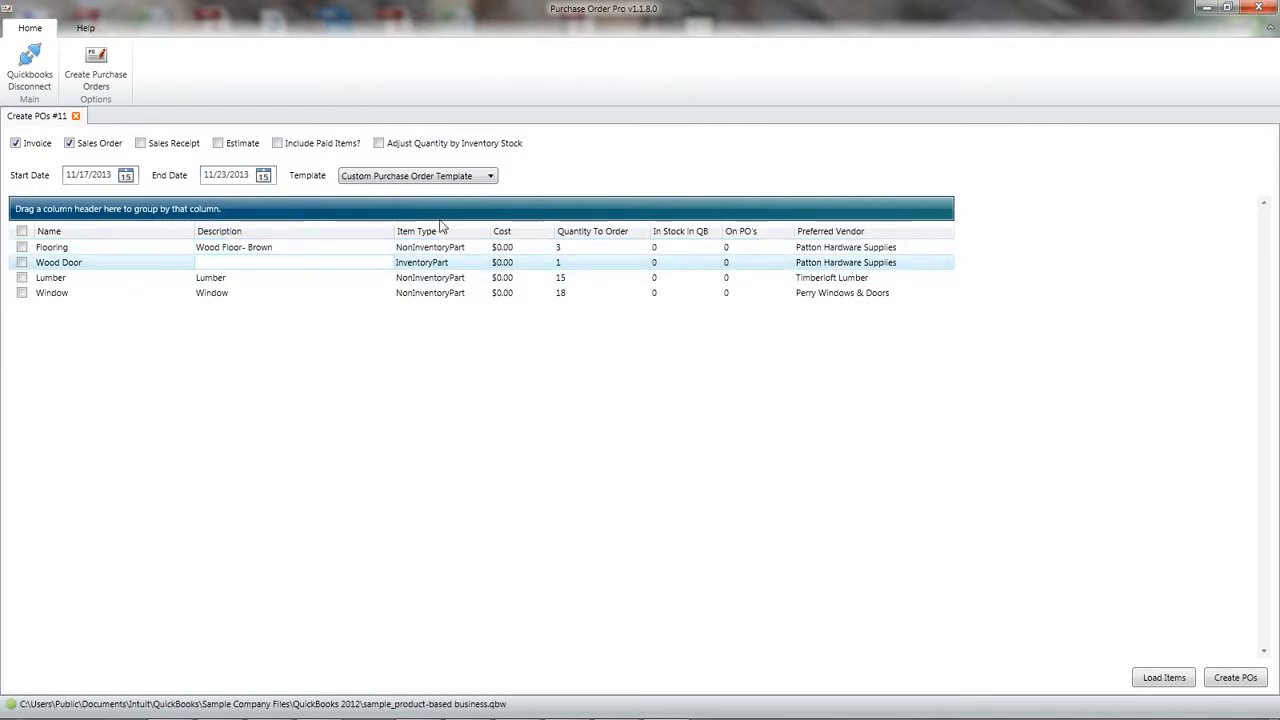
text(Pella Wood)
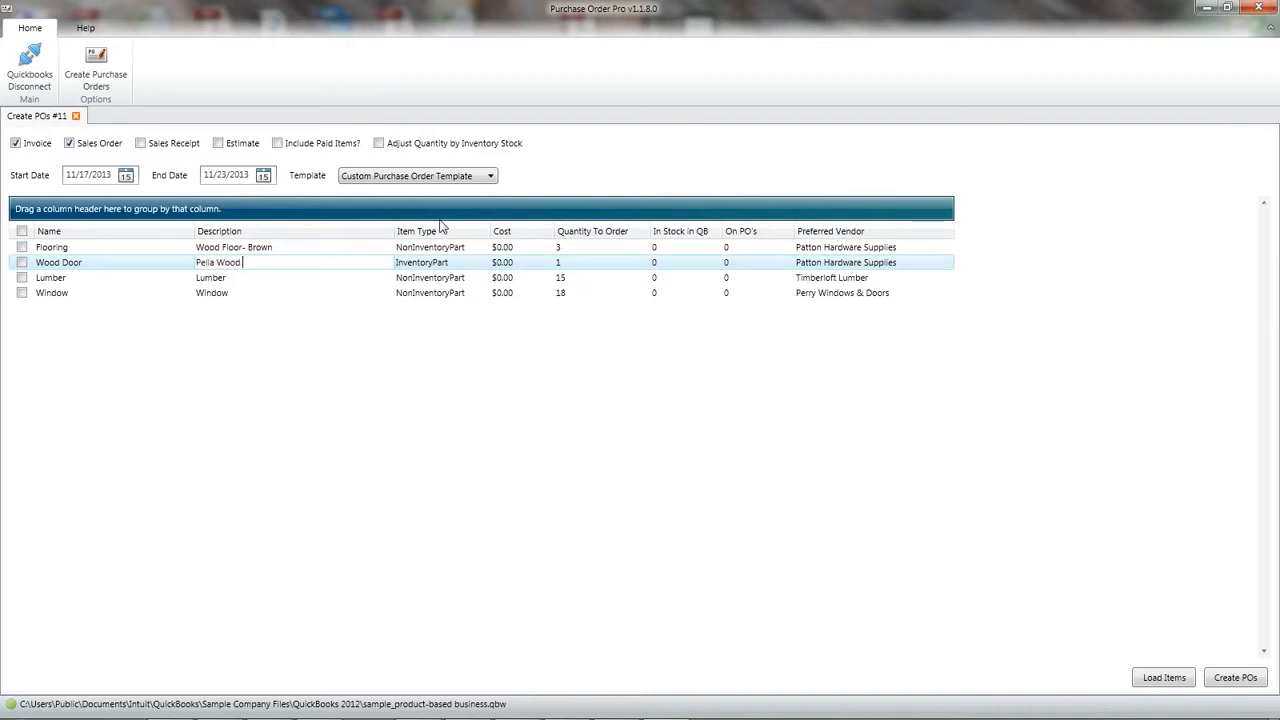
text( Door)
key(Tab)
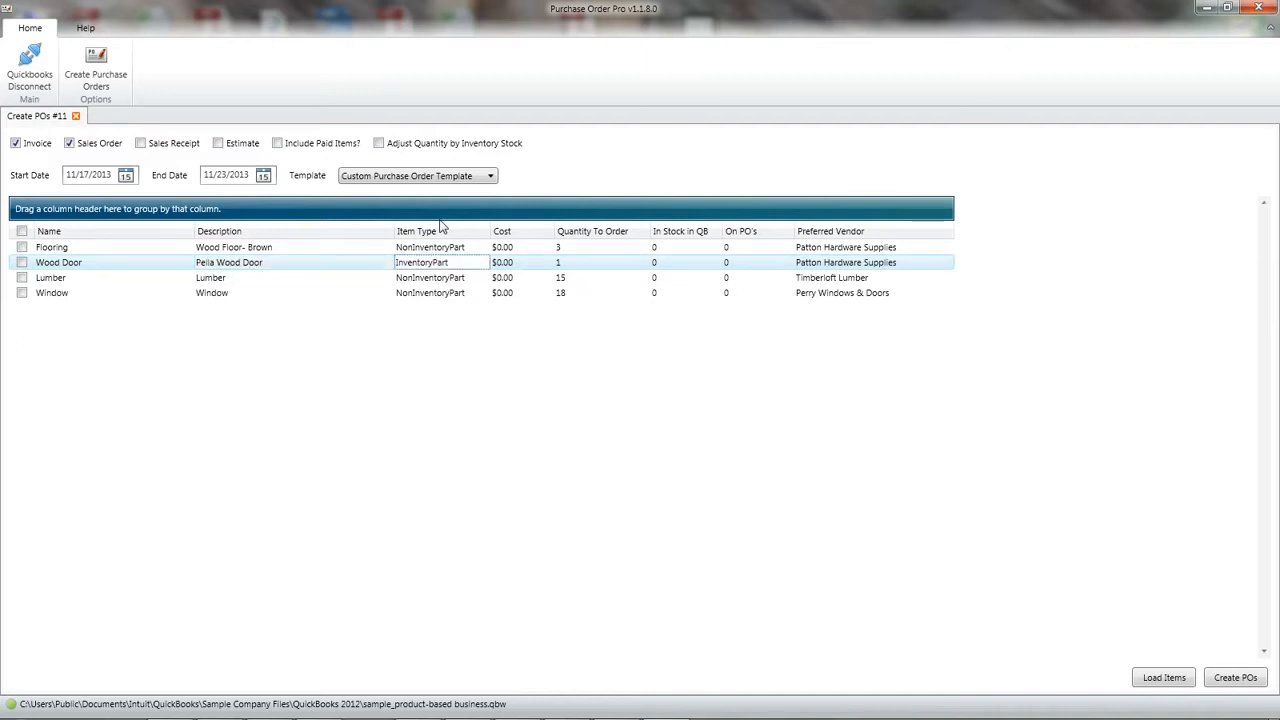
Step: Set the preferred vendor of the Flooring item to Sloan Roofing
click(869, 250)
click(869, 250)
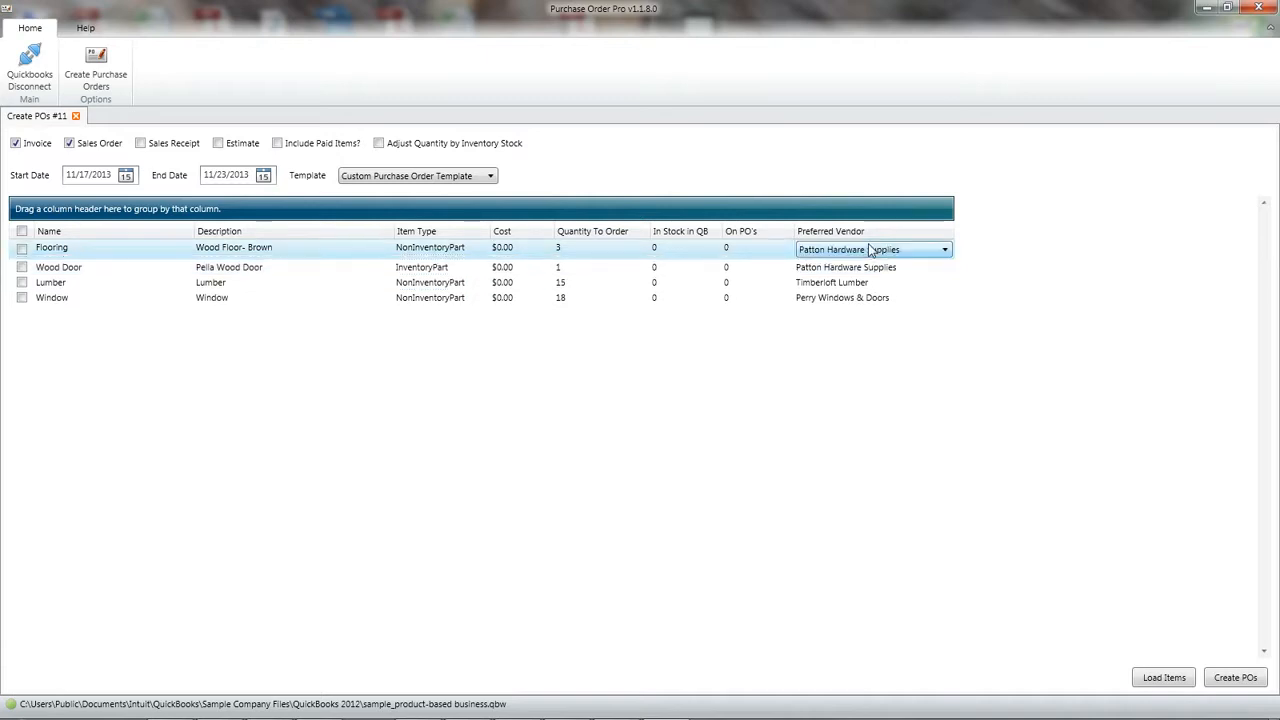
click(872, 257)
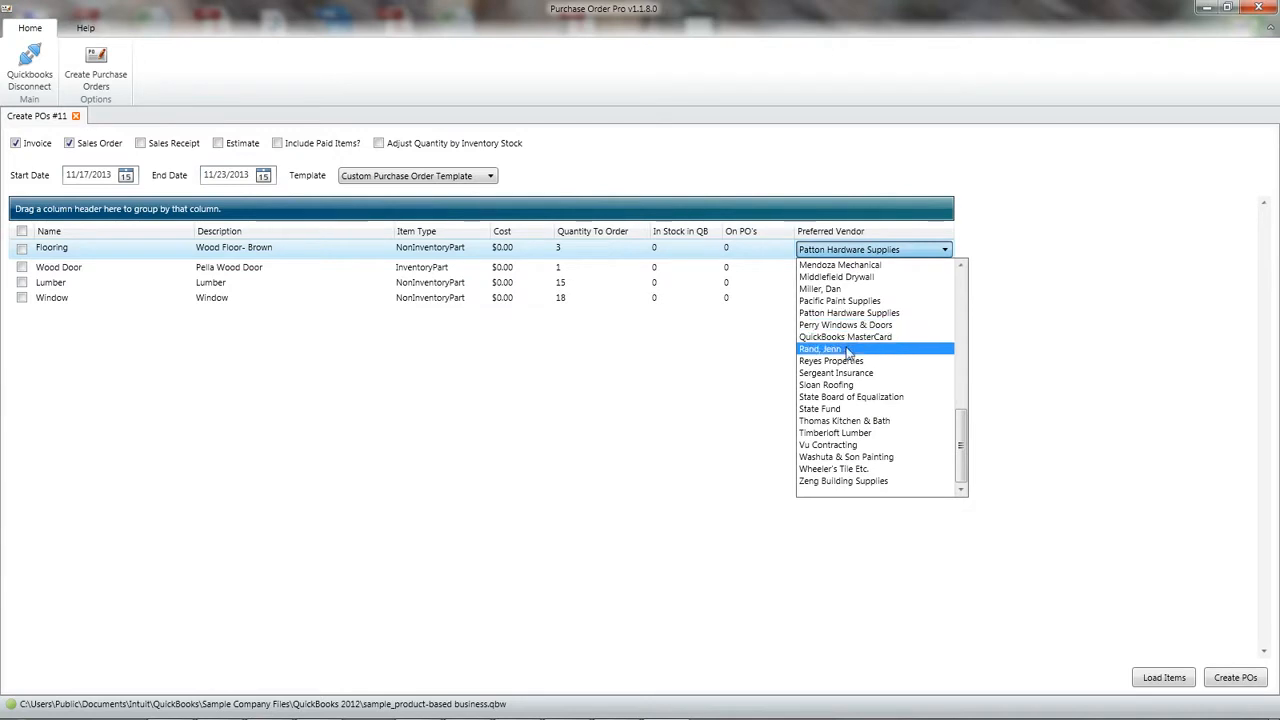
click(847, 385)
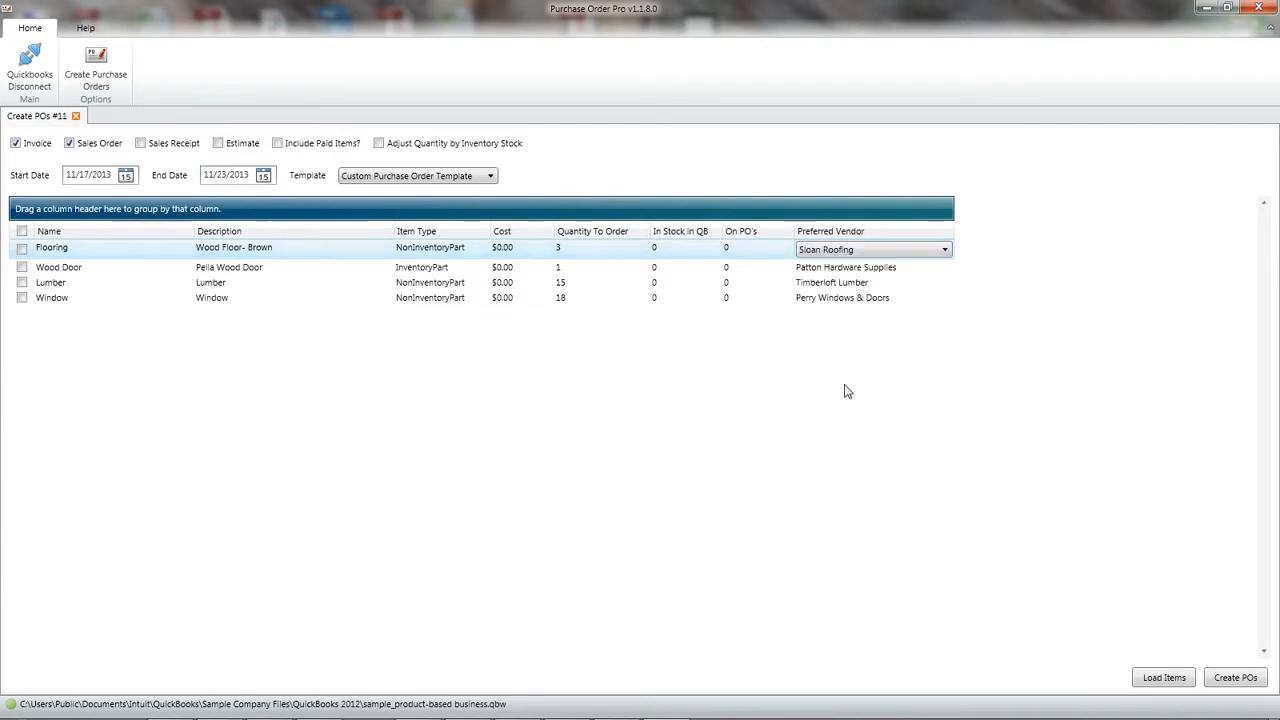
click(857, 248)
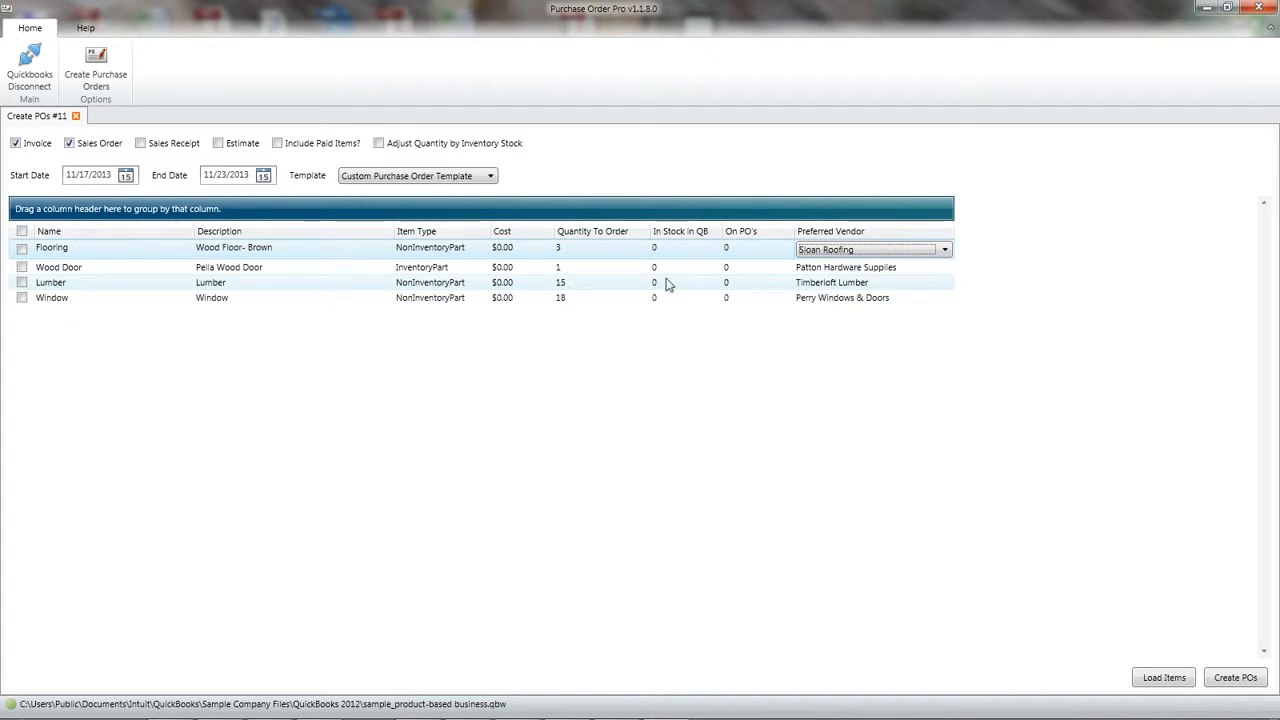
Step: Leave quantity adjustment by inventory stock off and set the Lumber item's quantity to order to 144
click(379, 145)
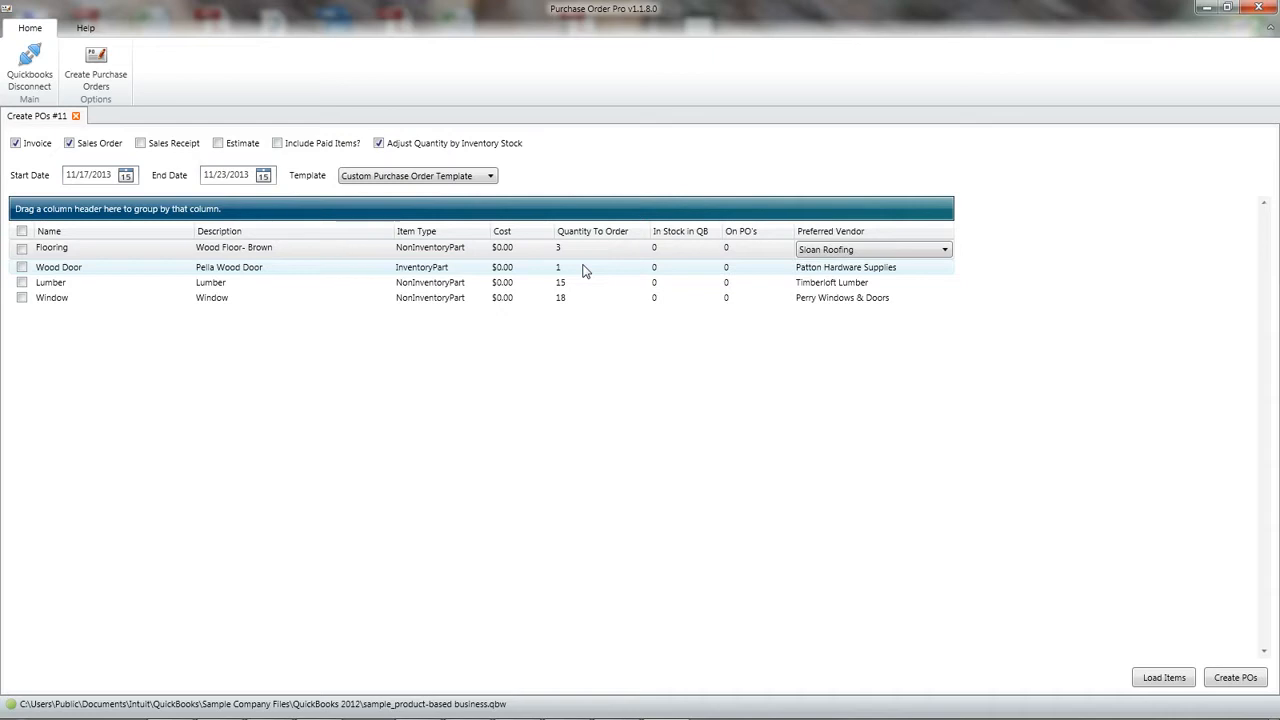
click(378, 144)
click(595, 287)
click(570, 281)
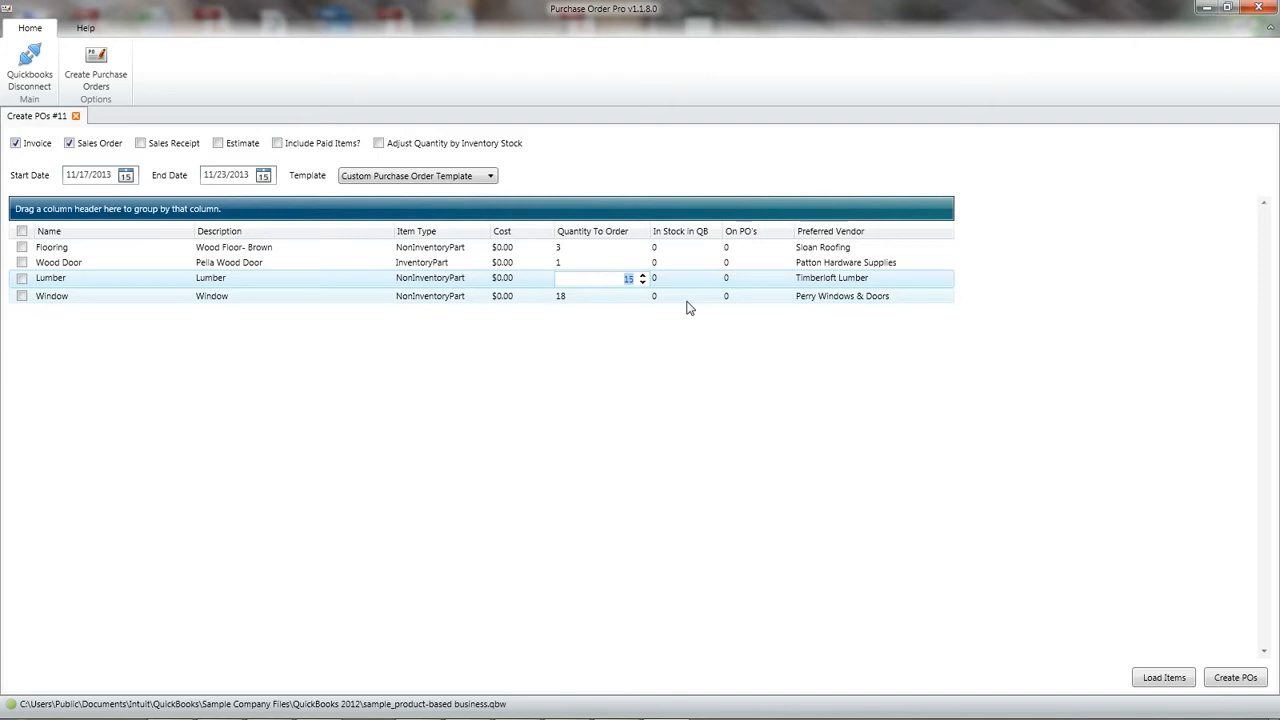
text(144)
click(608, 295)
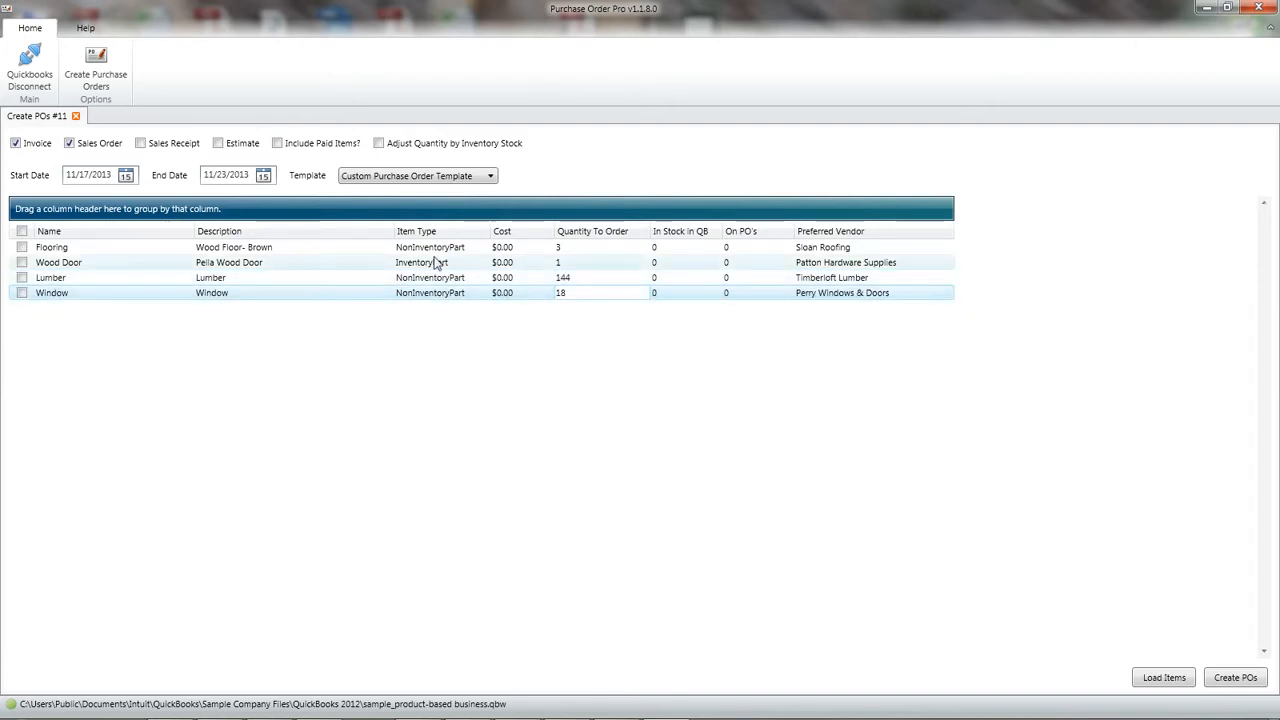
Step: Create purchase orders for all the listed items and review the creation log before closing it
click(21, 232)
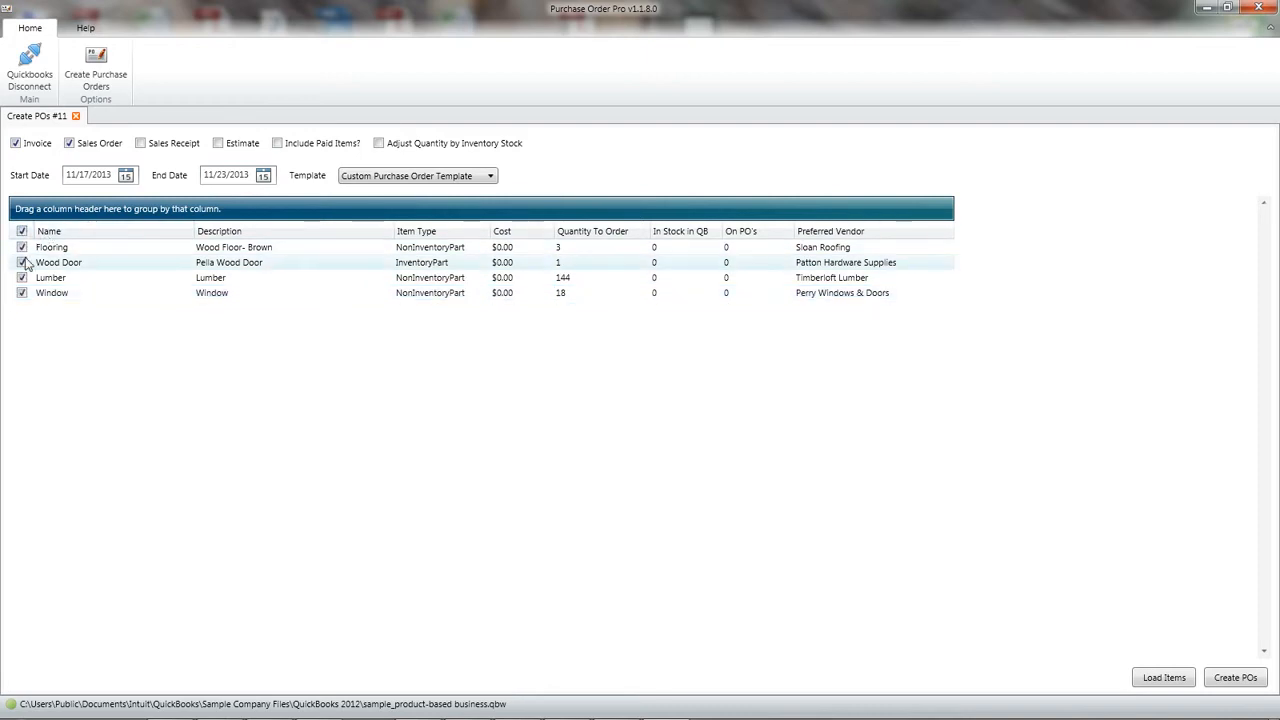
click(21, 263)
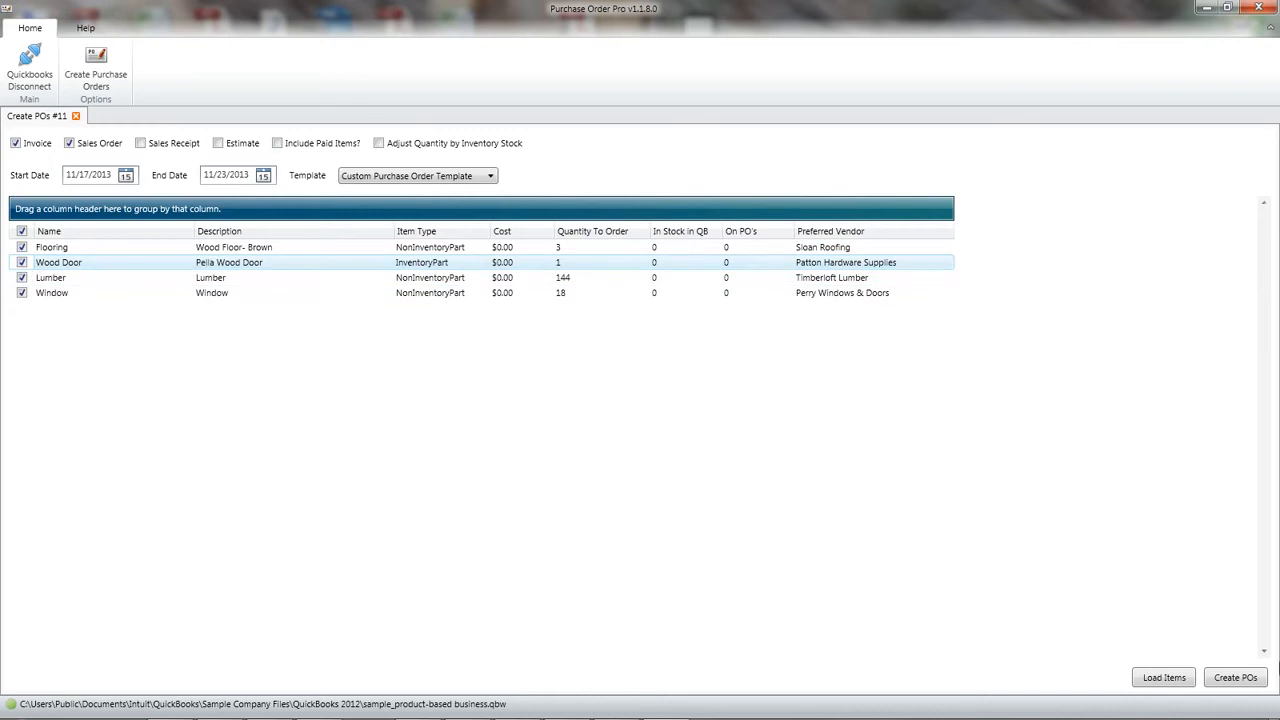
click(1235, 677)
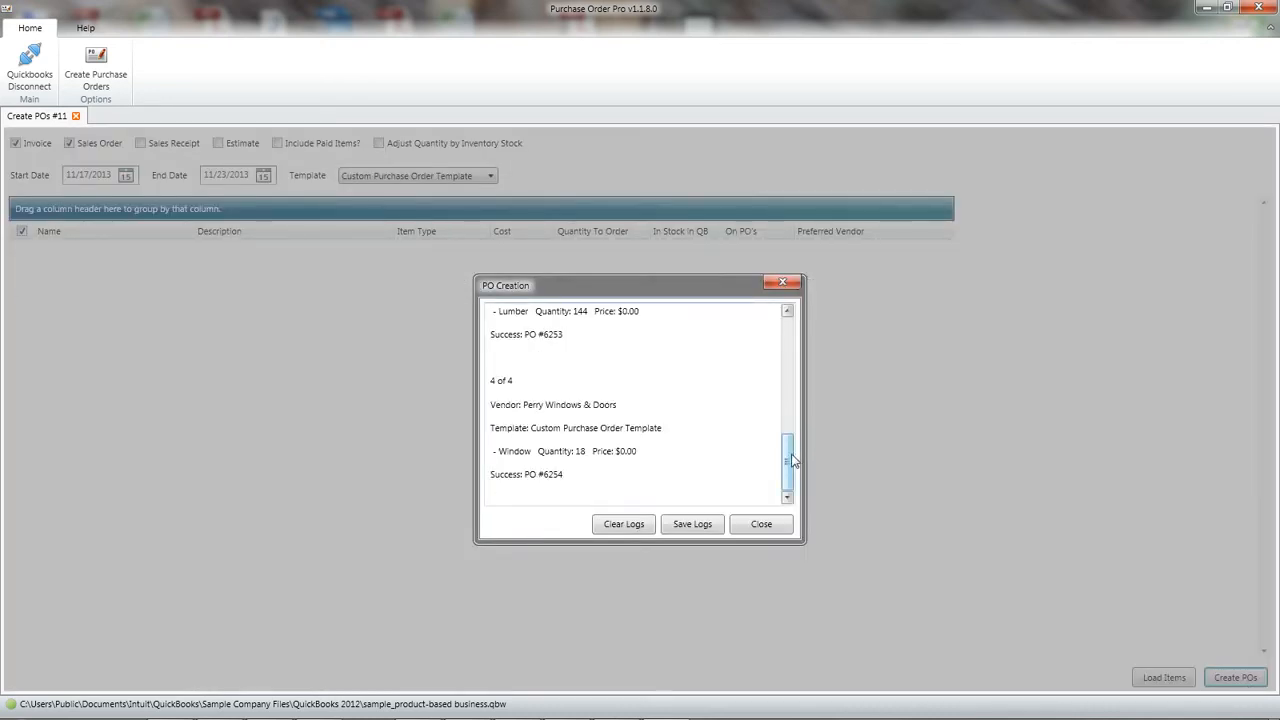
drag(790, 465, 790, 344)
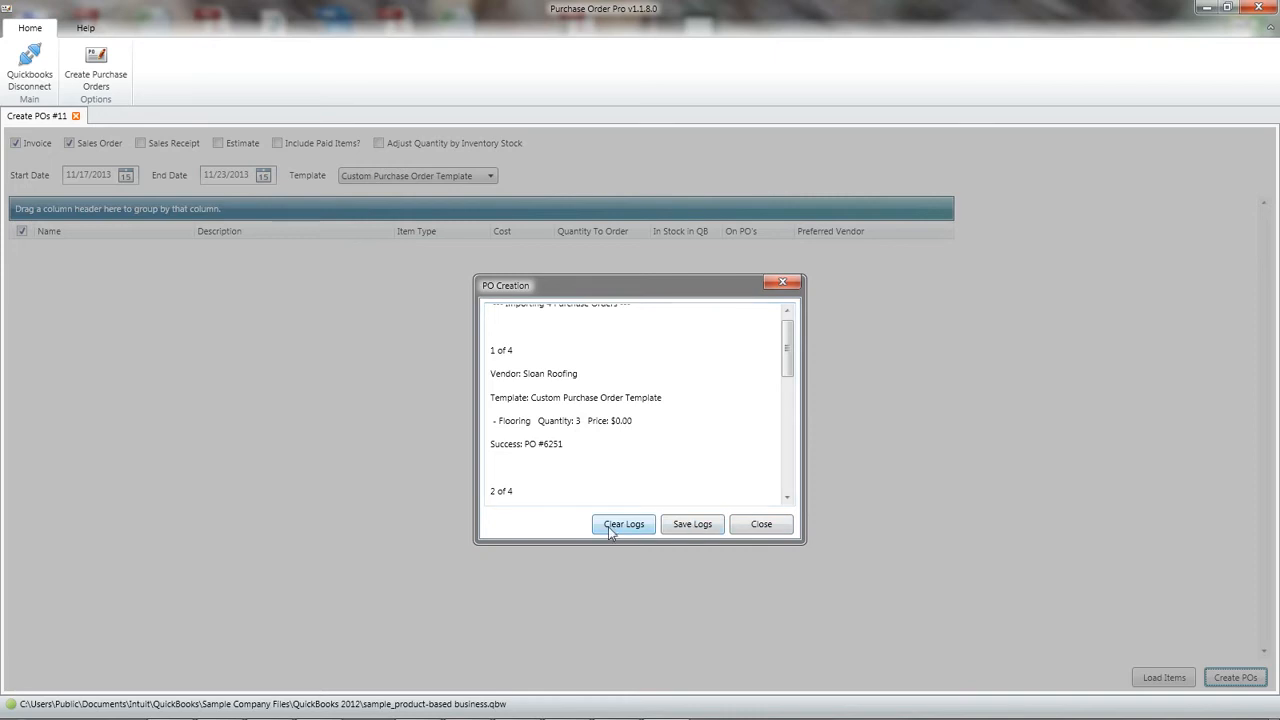
click(769, 532)
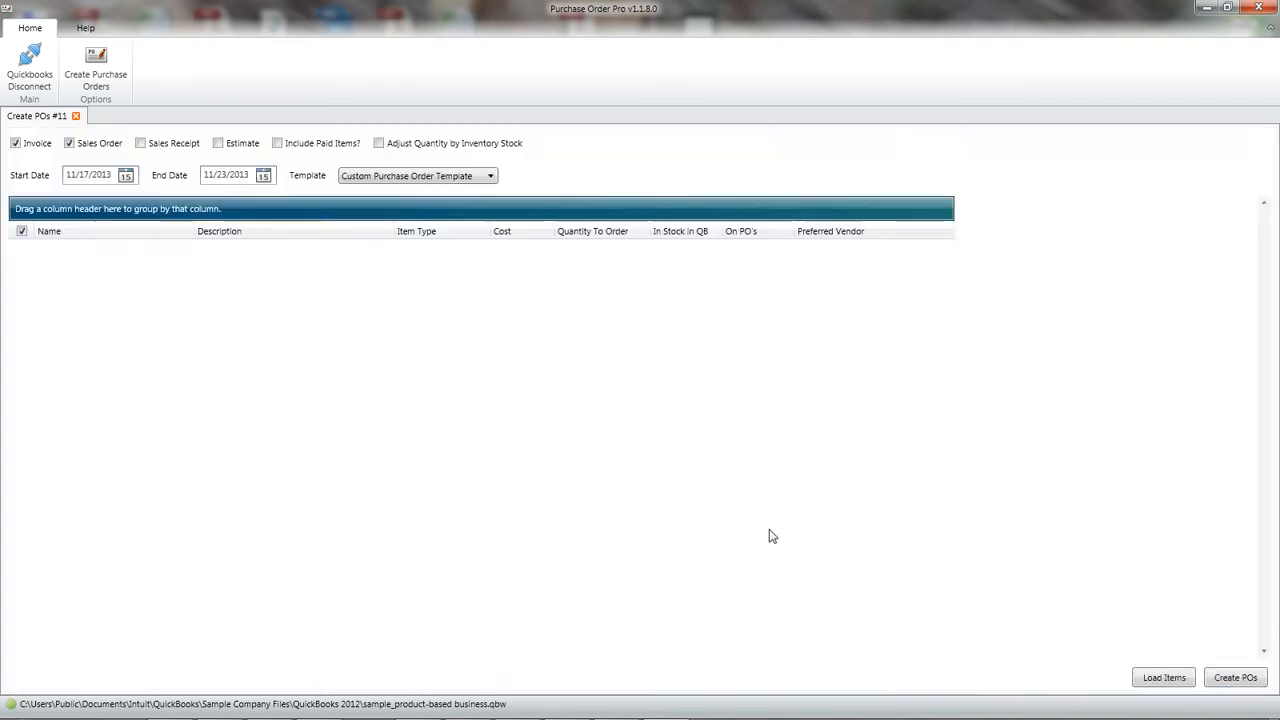
Step: Switch to QuickBooks Pro and go back through the saved purchase orders to the Timberloft Lumber one to check its Lumber quantity
click(1205, 9)
click(617, 706)
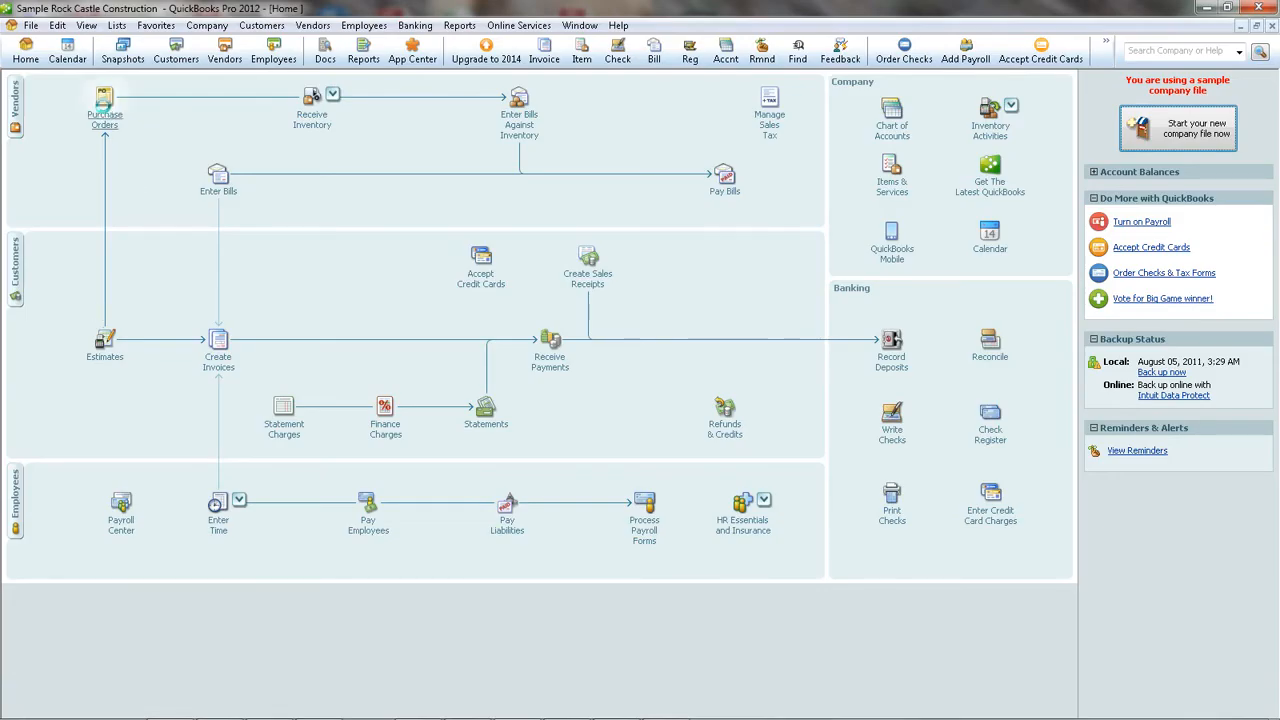
click(105, 100)
click(38, 81)
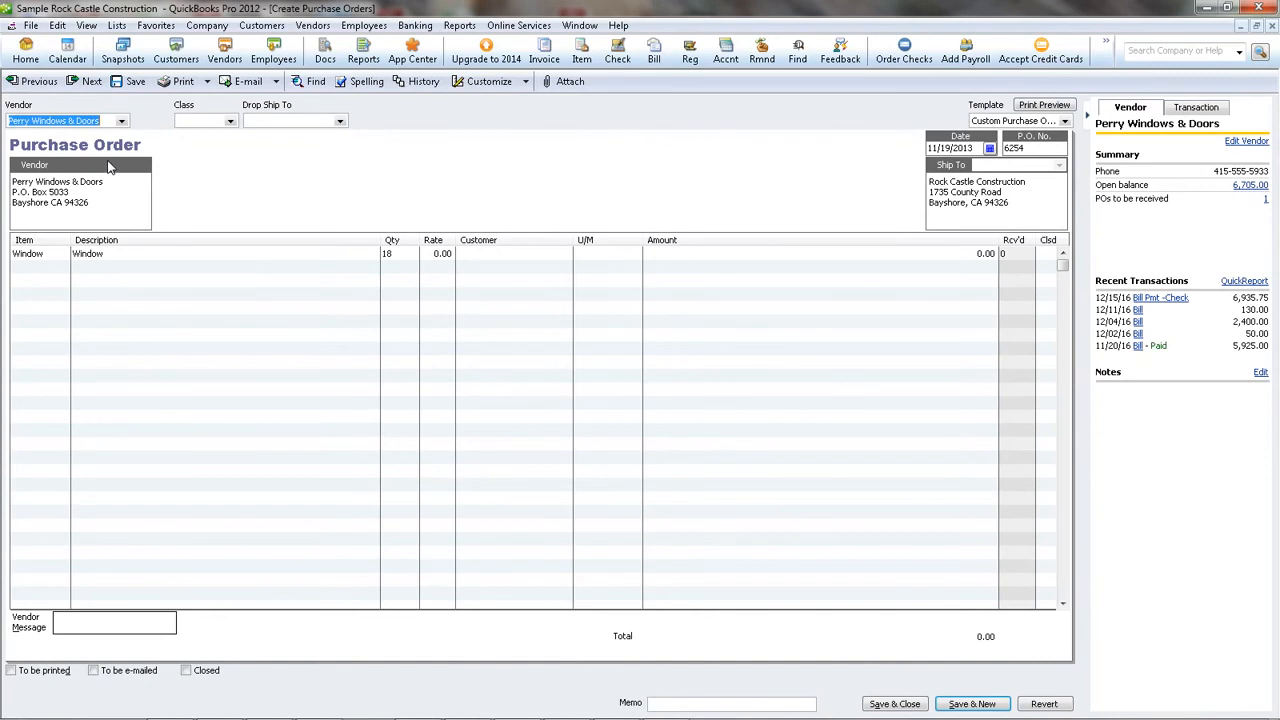
click(38, 81)
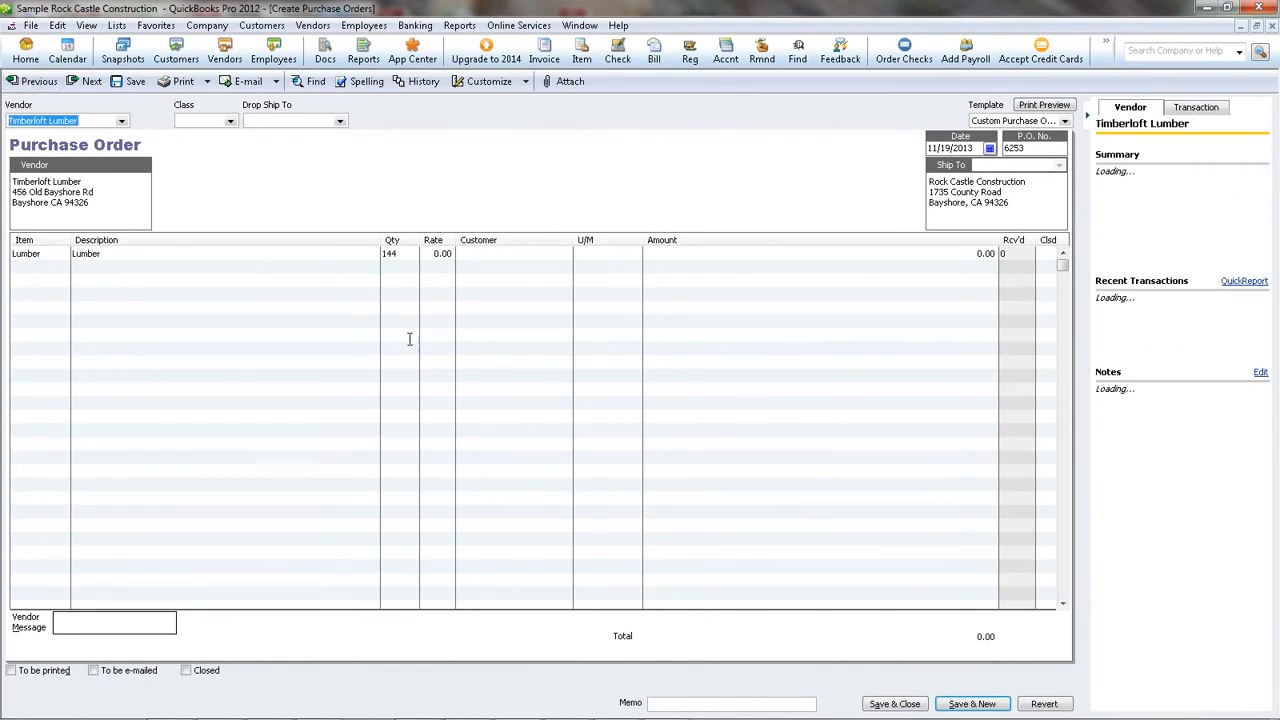
click(411, 255)
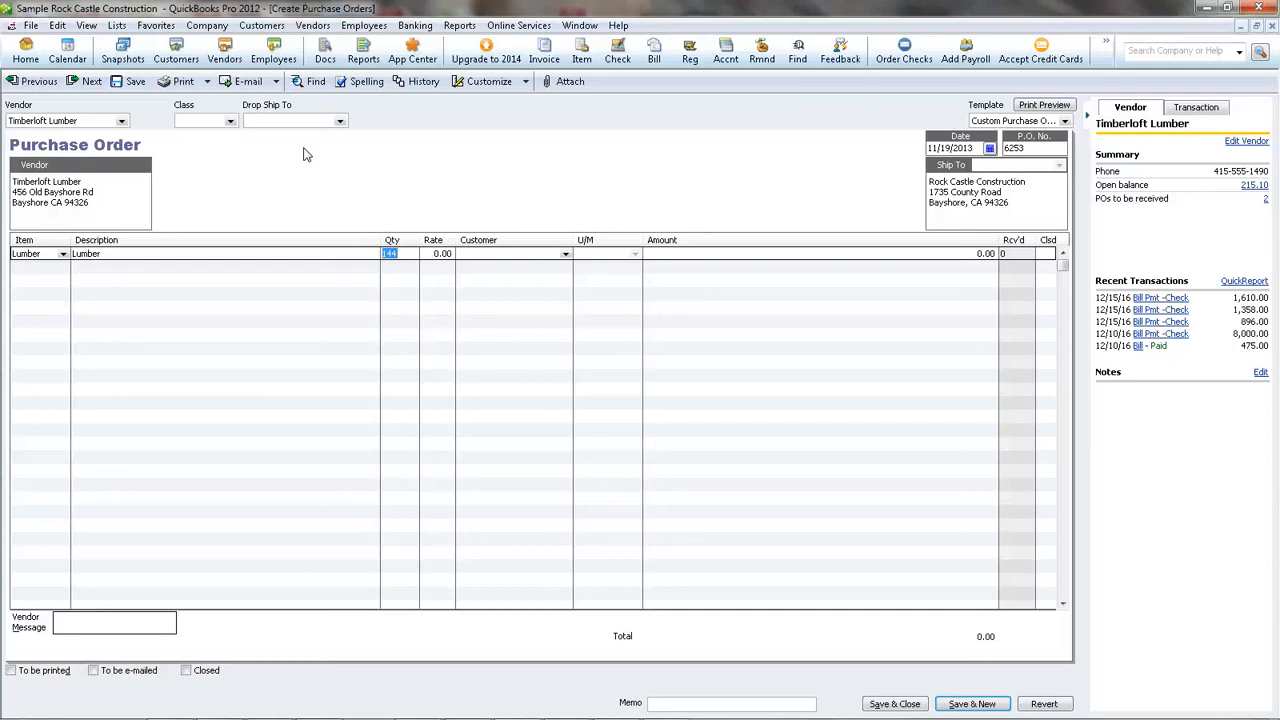
key(alt+d)
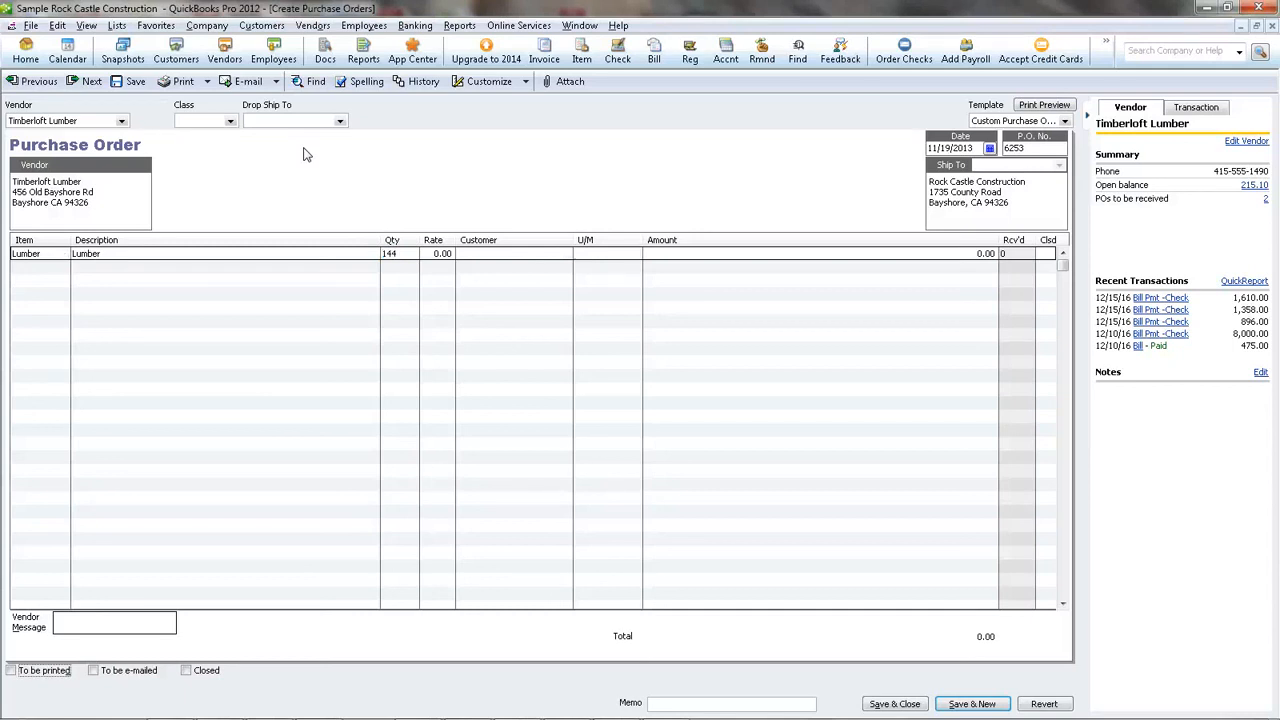